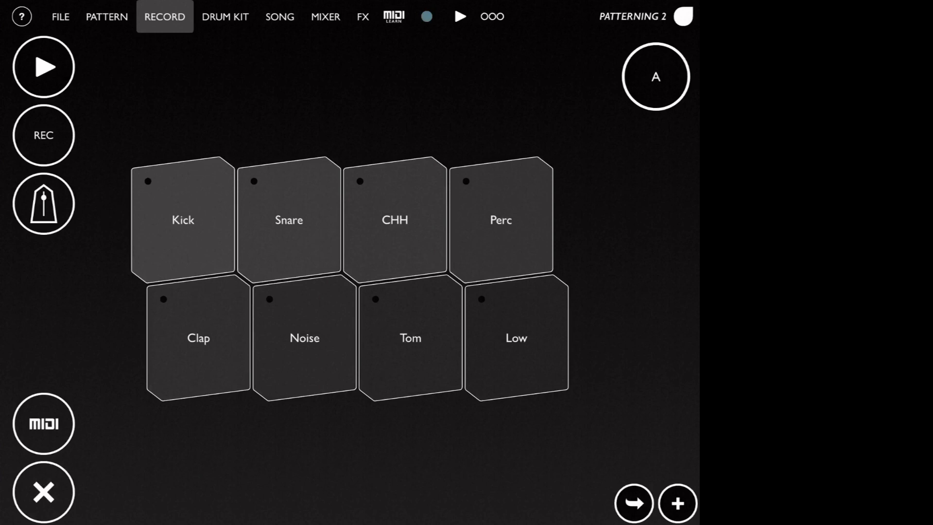
- Audition the kit by tapping the Kick pad once and the Snare and CHH pads several times
{"action": "left_click", "coordinate": [181, 172]}
{"action": "left_click", "coordinate": [297, 179]}
{"action": "left_click", "coordinate": [396, 218]}
{"action": "left_click", "coordinate": [405, 263]}
{"action": "left_click", "coordinate": [392, 193]}
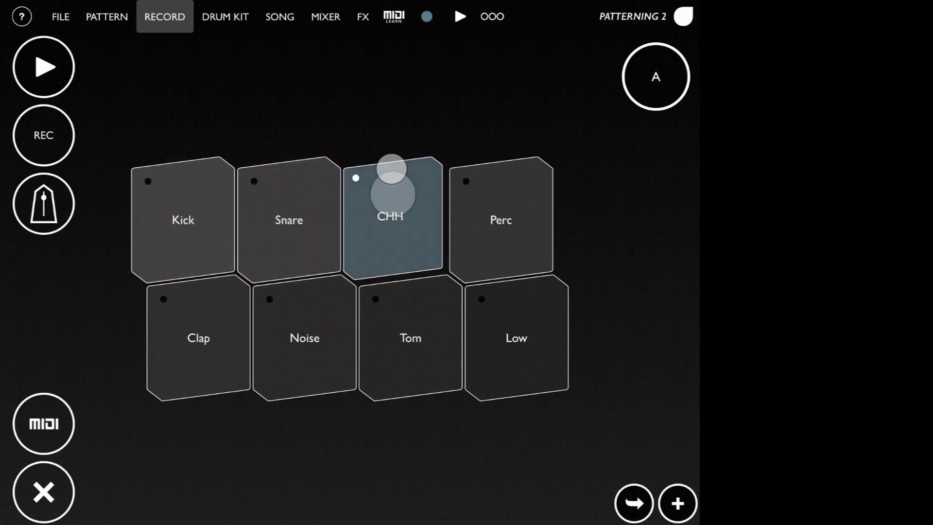
{"action": "left_click", "coordinate": [401, 230]}
{"action": "left_click", "coordinate": [297, 244]}
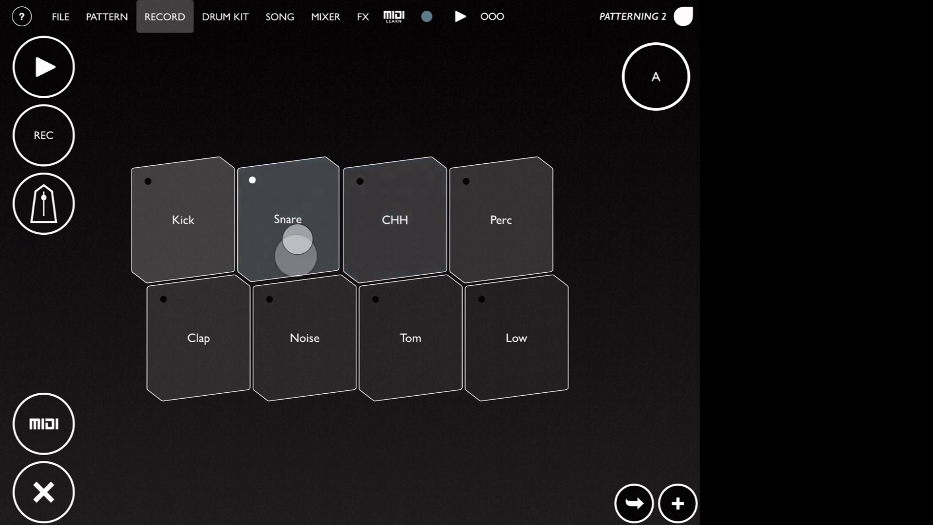
{"action": "left_click", "coordinate": [292, 169]}
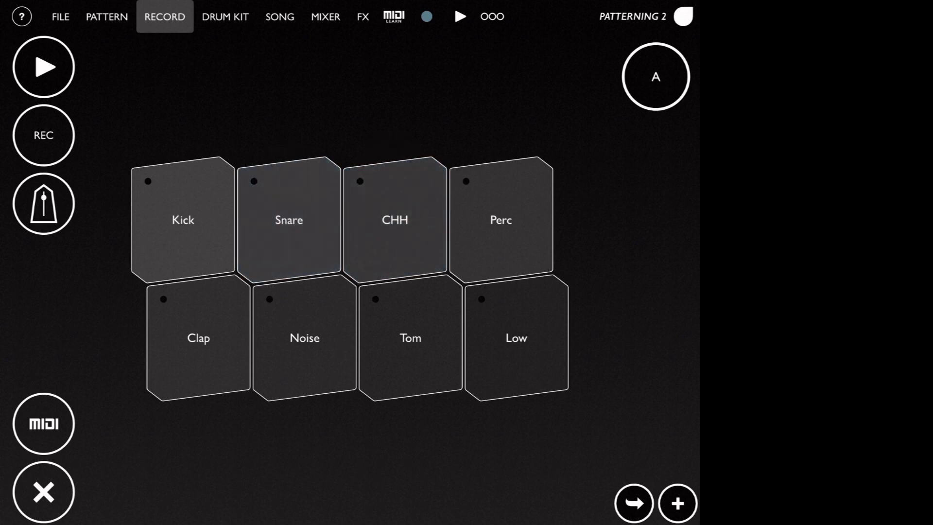
- Enter MIDI Learn mode and set the Snare pad listening for a MIDI note
{"action": "left_click", "coordinate": [394, 16]}
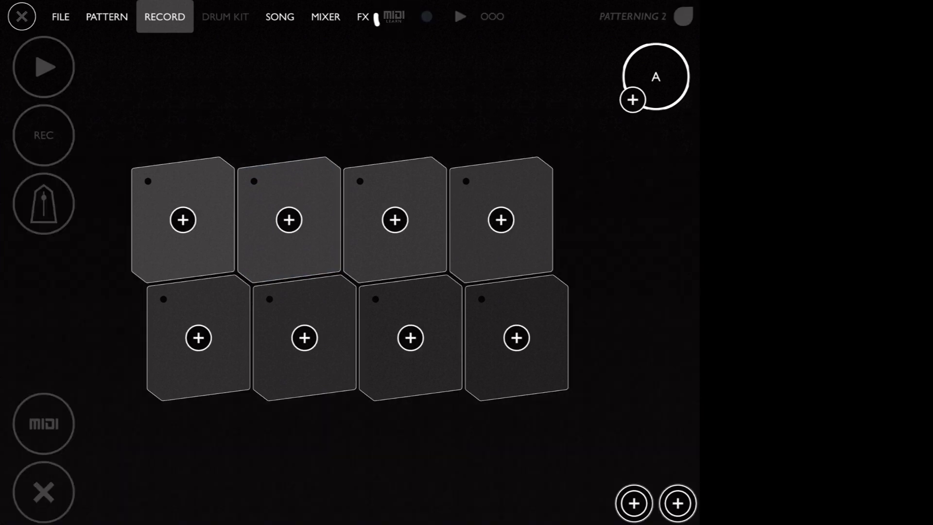
{"action": "left_click", "coordinate": [289, 220]}
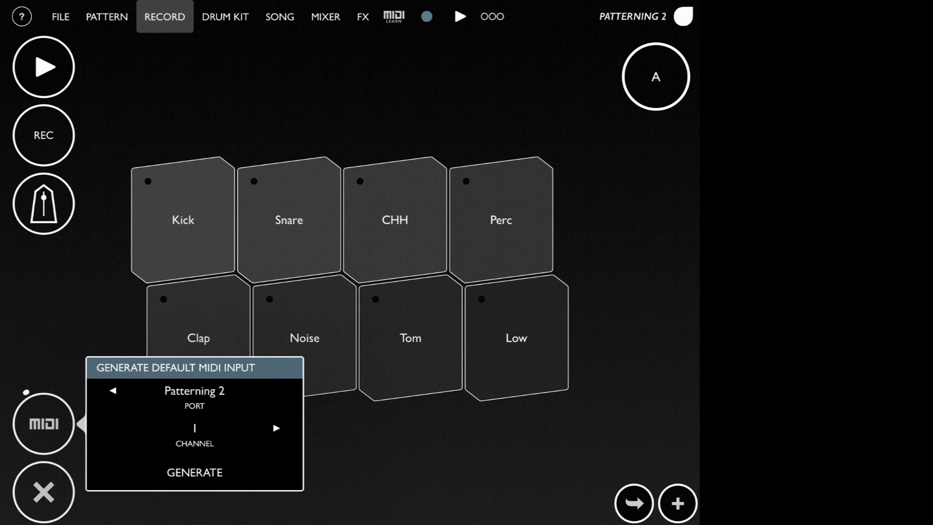
- Generate the default MIDI input mapping on port Patterning 2, channel 1
{"action": "left_click", "coordinate": [113, 390]}
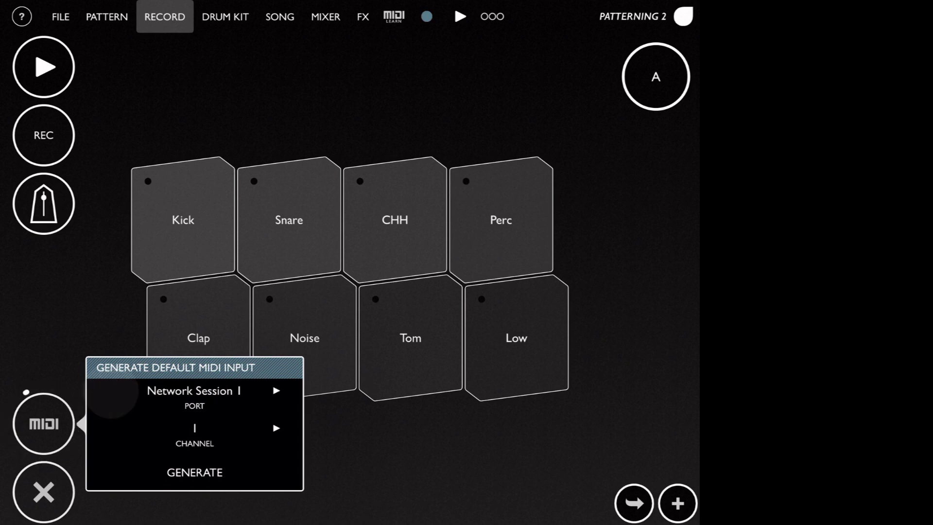
{"action": "left_click", "coordinate": [275, 390]}
{"action": "left_click", "coordinate": [276, 428]}
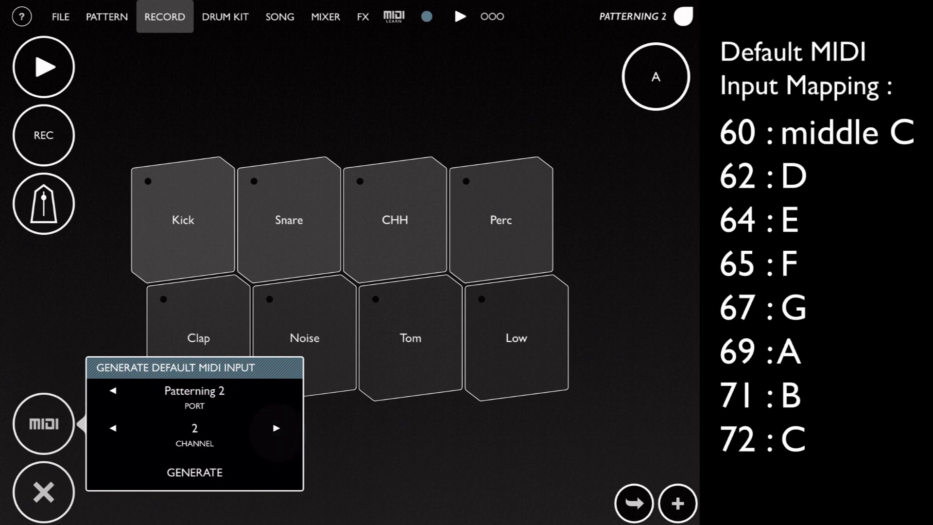
{"action": "left_click", "coordinate": [113, 428]}
{"action": "left_click", "coordinate": [195, 473]}
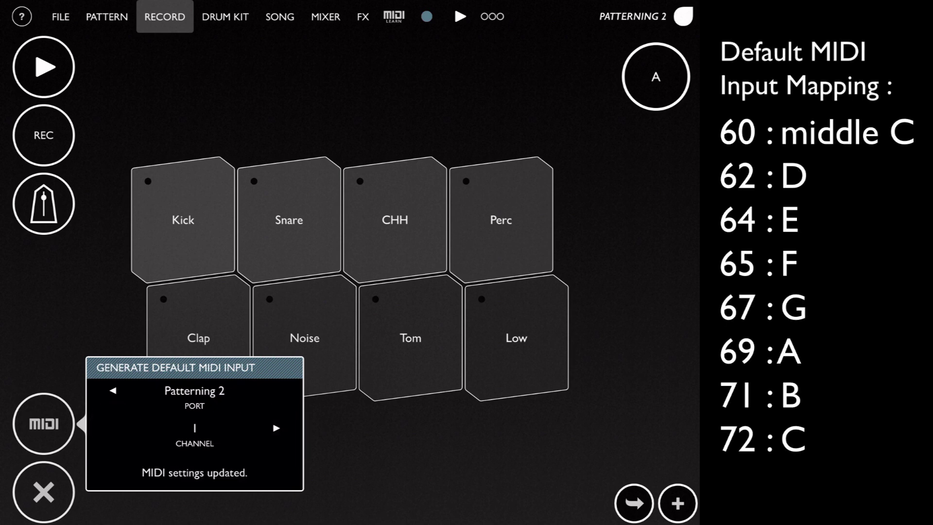
- Check in MIDI Learn that the pads received notes 60–72, then exit learn mode
{"action": "left_click", "coordinate": [413, 472]}
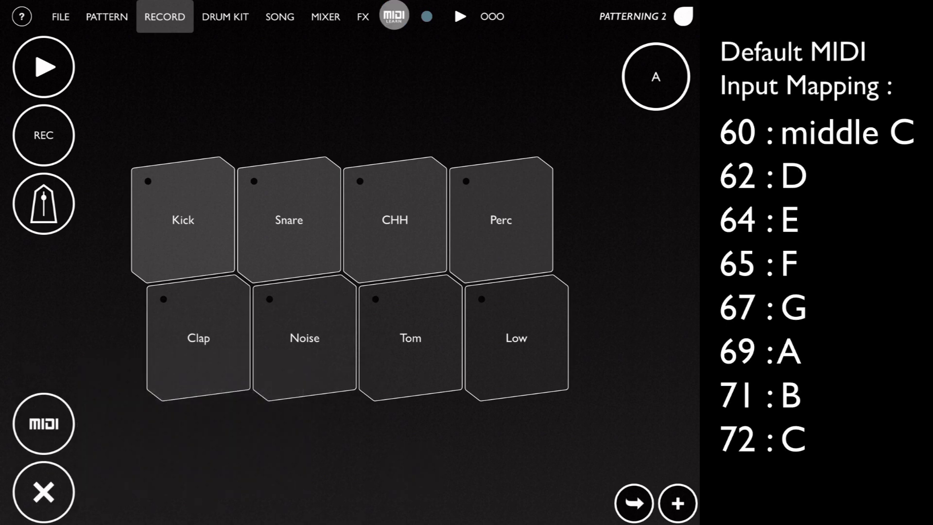
{"action": "left_click", "coordinate": [393, 16]}
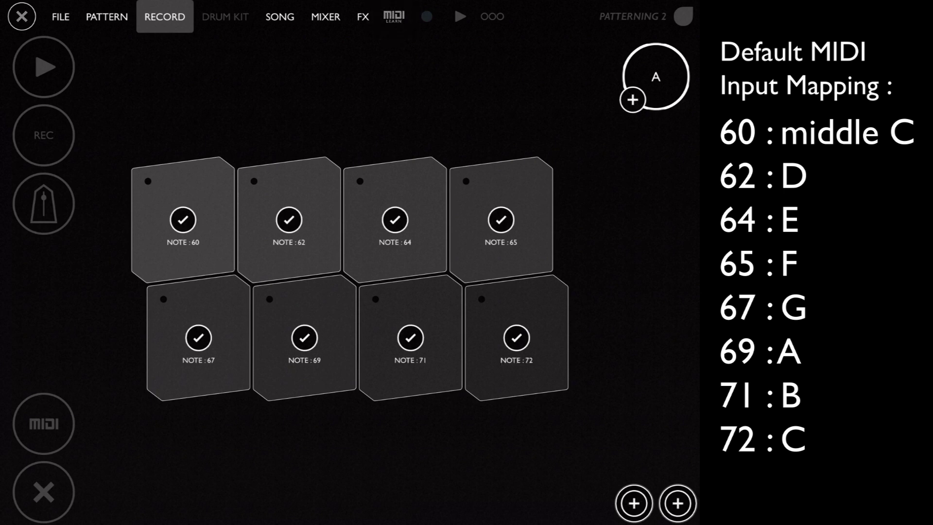
{"action": "left_click", "coordinate": [393, 16]}
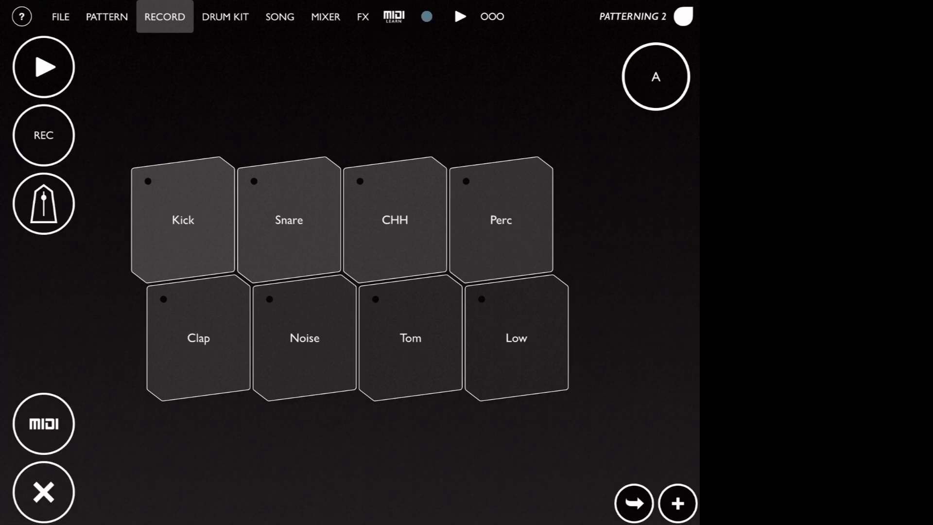
- Start recording pattern A after the count-in, with the metronome on
{"action": "left_click", "coordinate": [44, 135]}
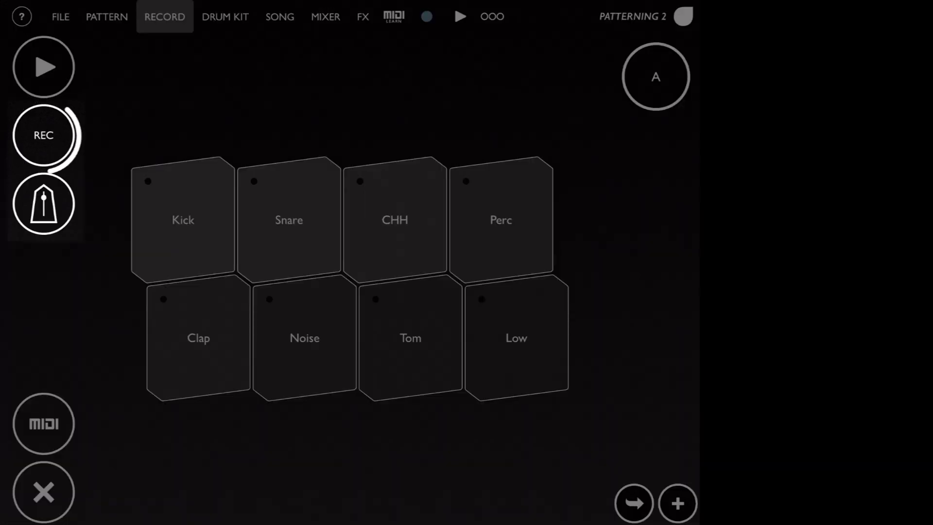
{"action": "left_click", "coordinate": [44, 134]}
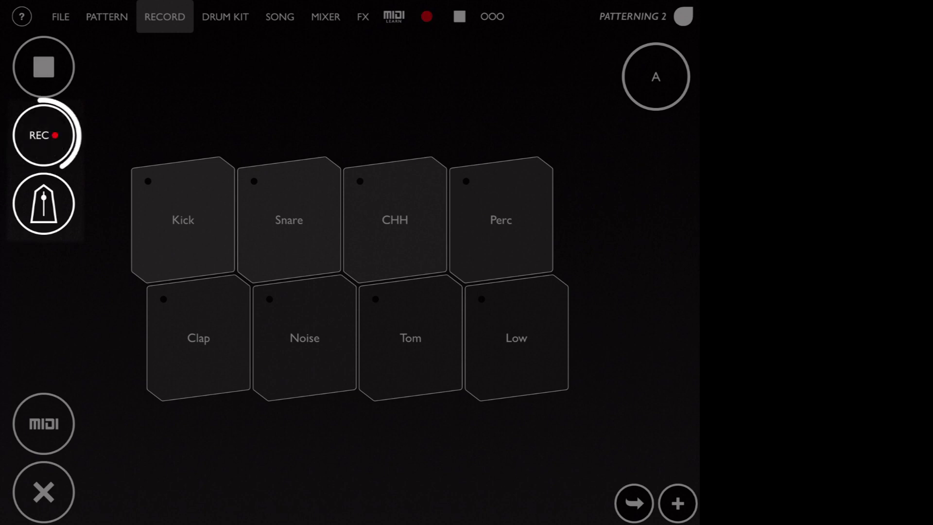
{"action": "left_click", "coordinate": [44, 203]}
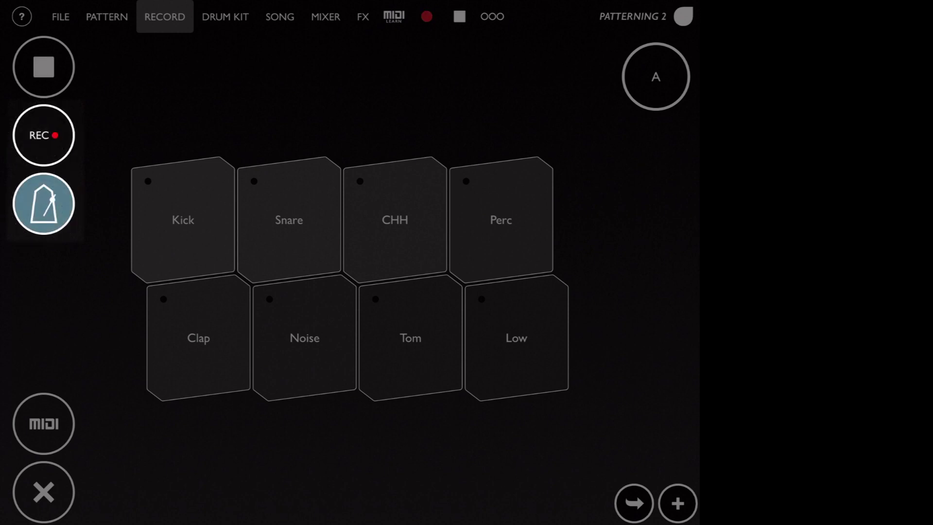
- Record two Kick, two Snare and three CHH hits, then turn the metronome off
{"action": "left_click", "coordinate": [185, 202]}
{"action": "left_click", "coordinate": [185, 201]}
{"action": "left_click", "coordinate": [299, 207]}
{"action": "left_click", "coordinate": [281, 215]}
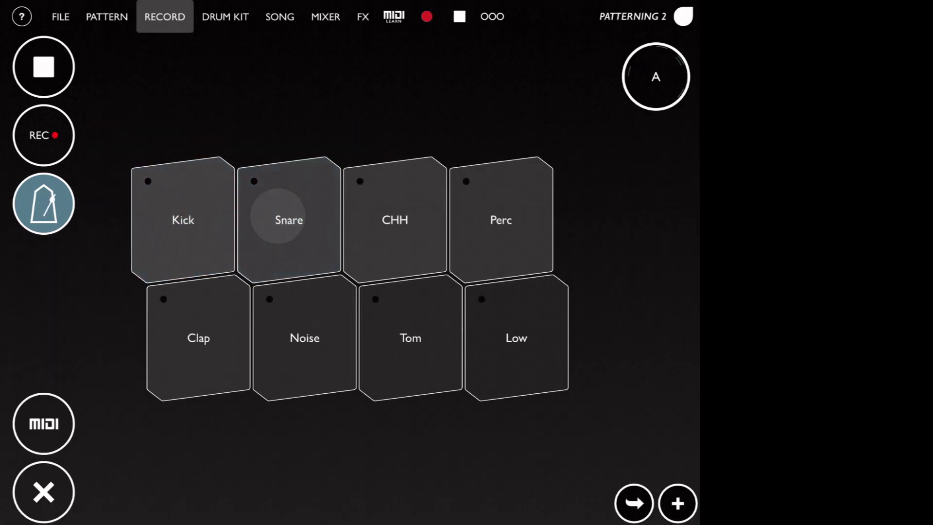
{"action": "left_click", "coordinate": [412, 197]}
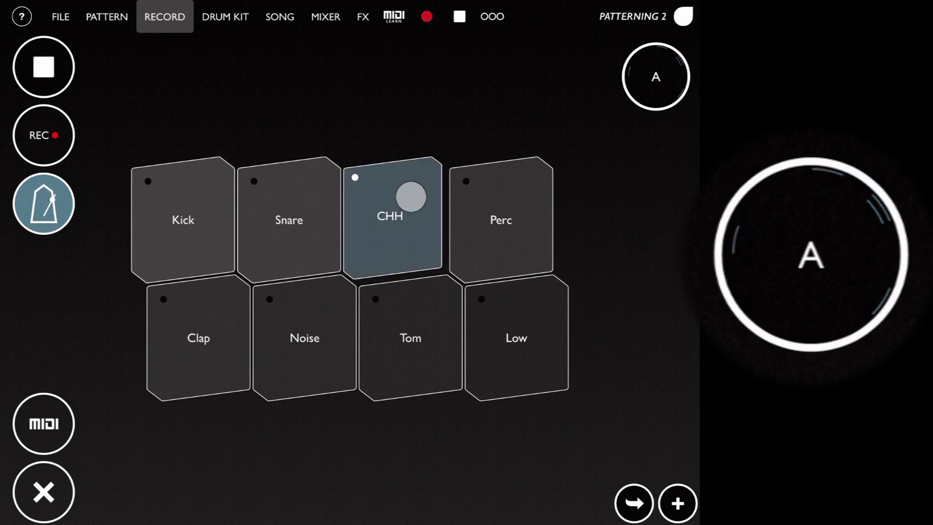
{"action": "left_click", "coordinate": [405, 211]}
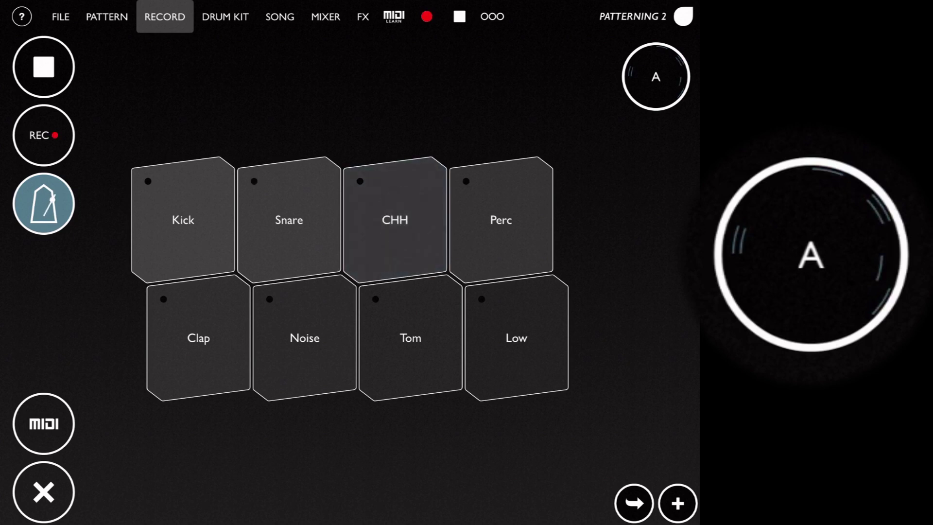
{"action": "left_click", "coordinate": [411, 210]}
{"action": "left_click", "coordinate": [44, 205]}
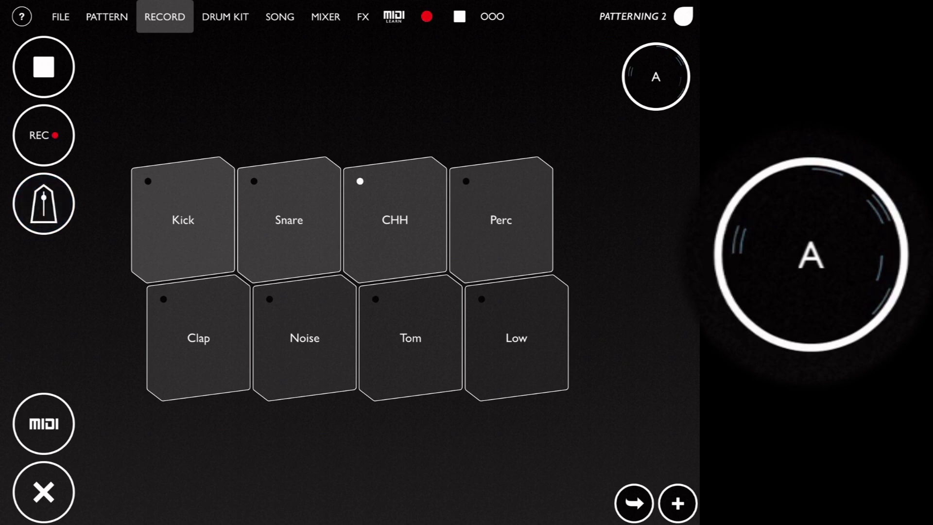
{"action": "left_click", "coordinate": [107, 16]}
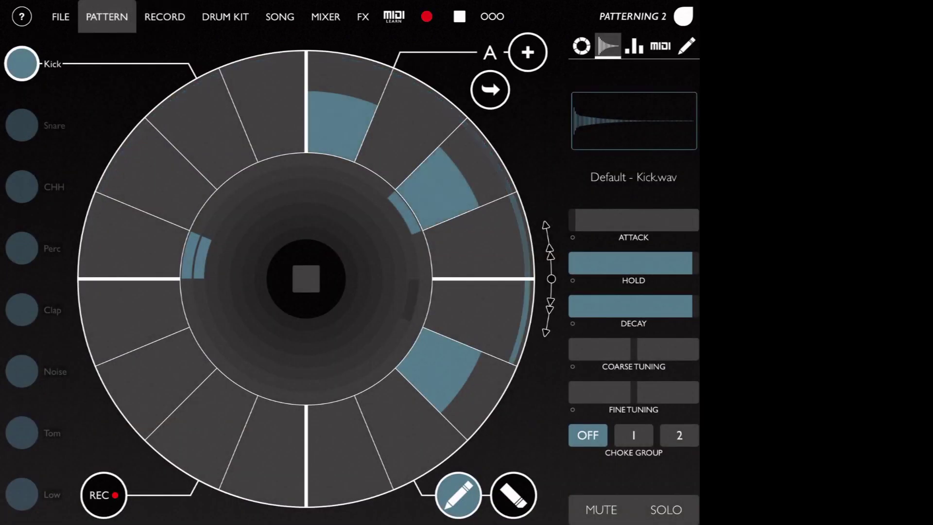
{"action": "left_click", "coordinate": [580, 46]}
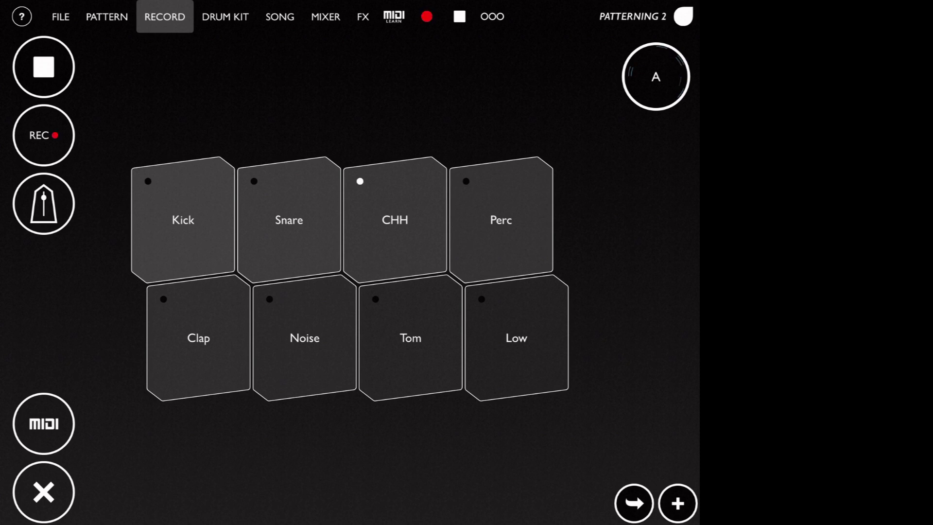
- Clear the CHH track's hits, then use CLEAR ALL to erase every recorded hit
{"action": "left_click", "coordinate": [44, 492]}
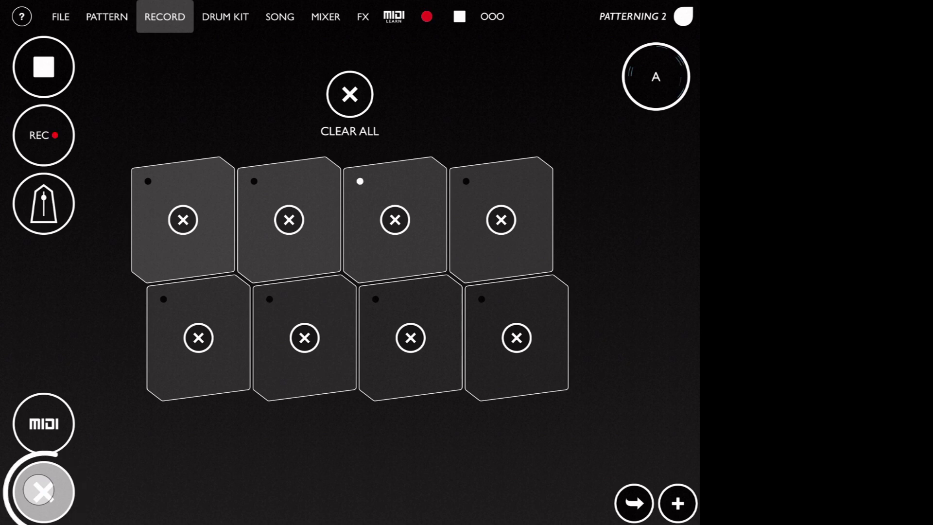
{"action": "left_click", "coordinate": [395, 219]}
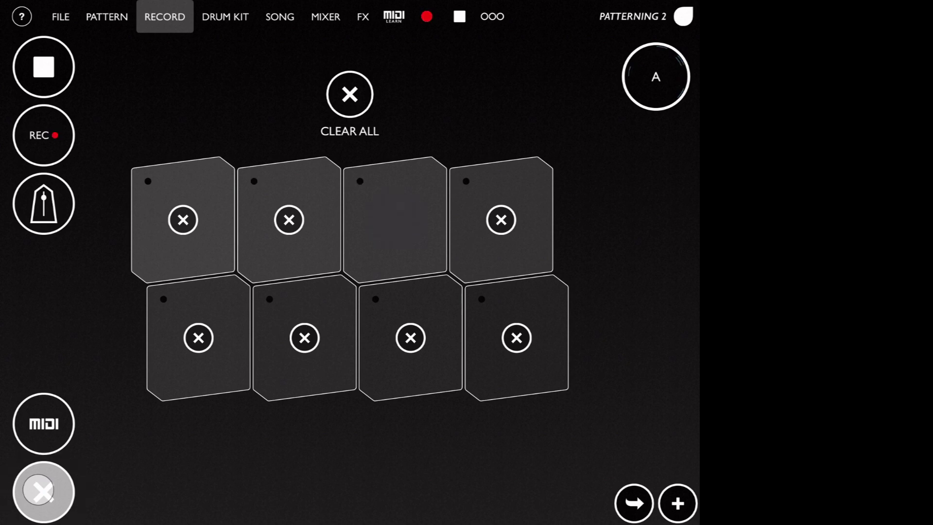
{"action": "left_click", "coordinate": [43, 493]}
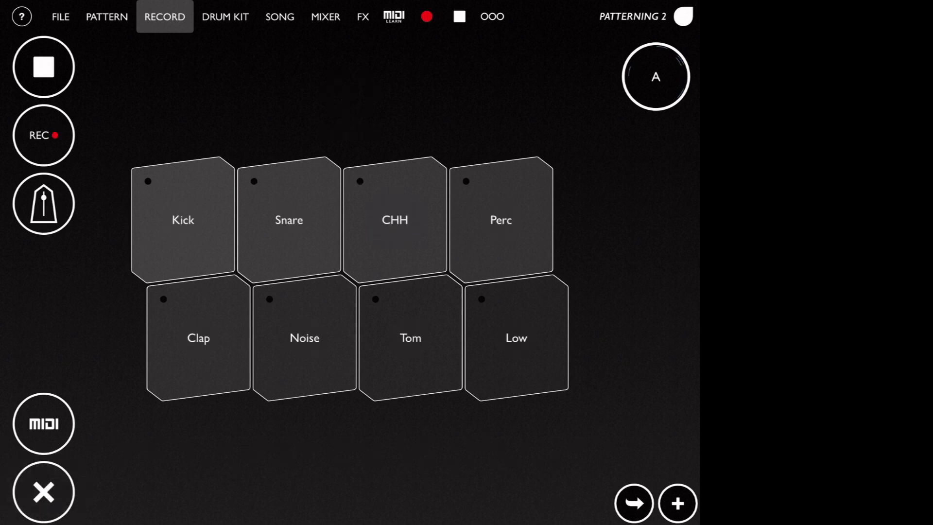
{"action": "left_click", "coordinate": [43, 492]}
{"action": "left_click", "coordinate": [350, 94]}
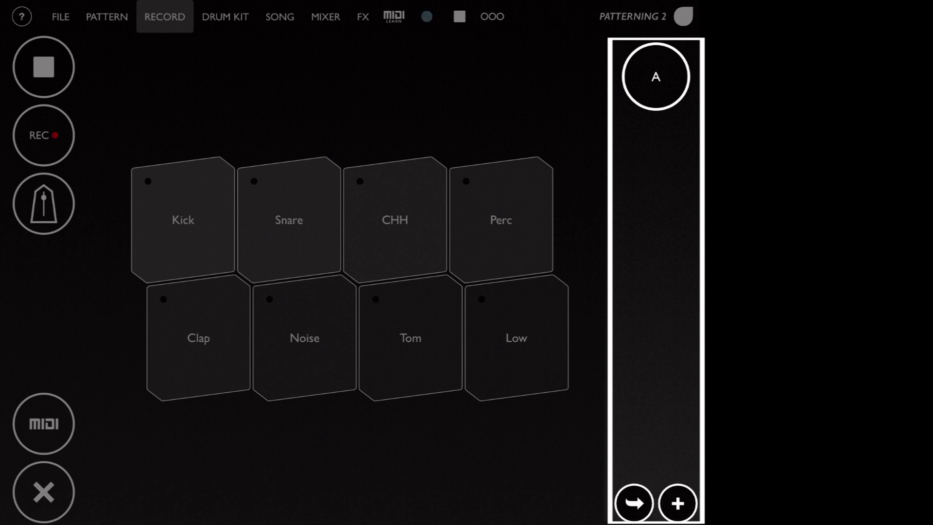
- Create two new patterns, A1 then B, in the pattern column below A
{"action": "left_click", "coordinate": [678, 503]}
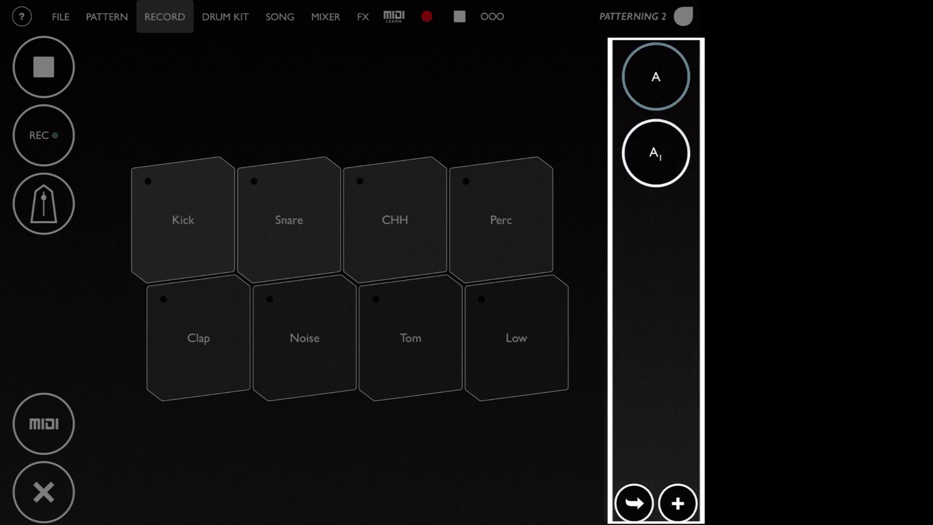
{"action": "left_click", "coordinate": [678, 503]}
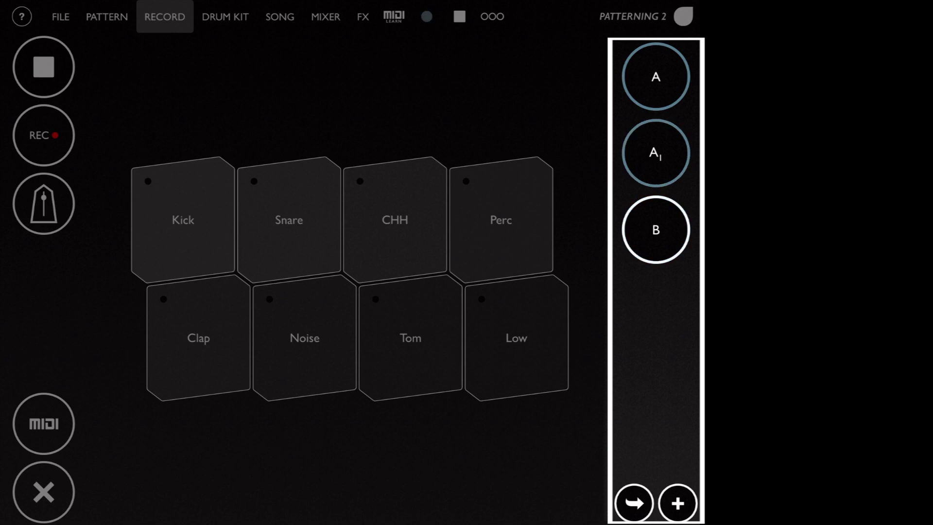